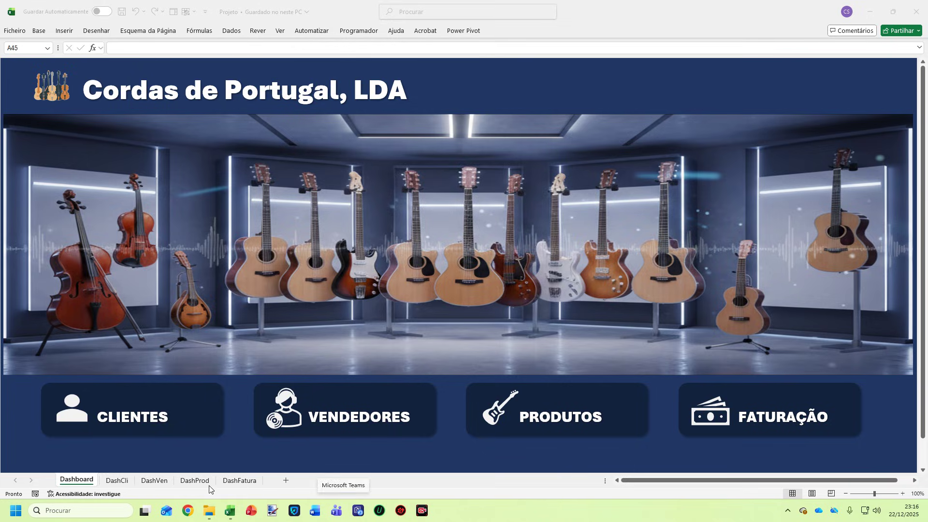
Switch to File Explorer, review the Meta, Registo de Produtos, Registos de Clientes, Registos de Vendedores and Relatorio de Vendas source files, and return to Excel
click(213, 464)
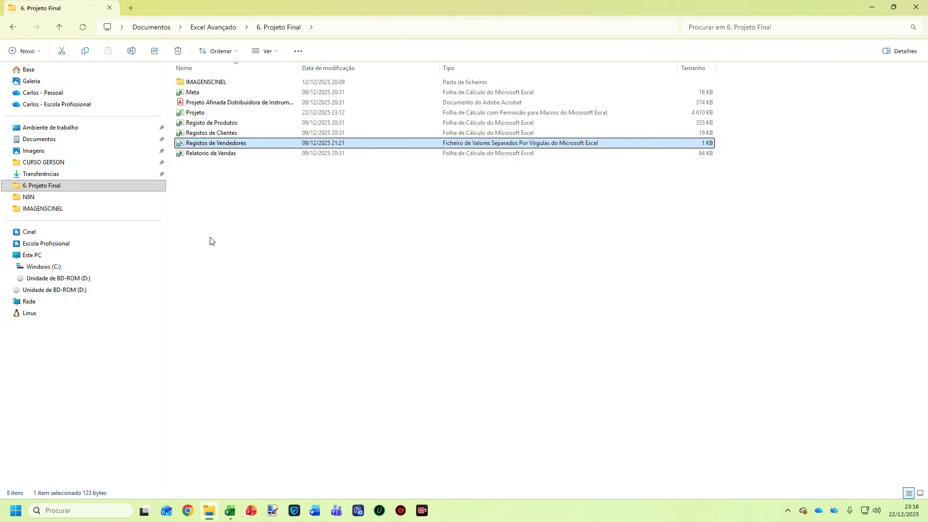
click(213, 94)
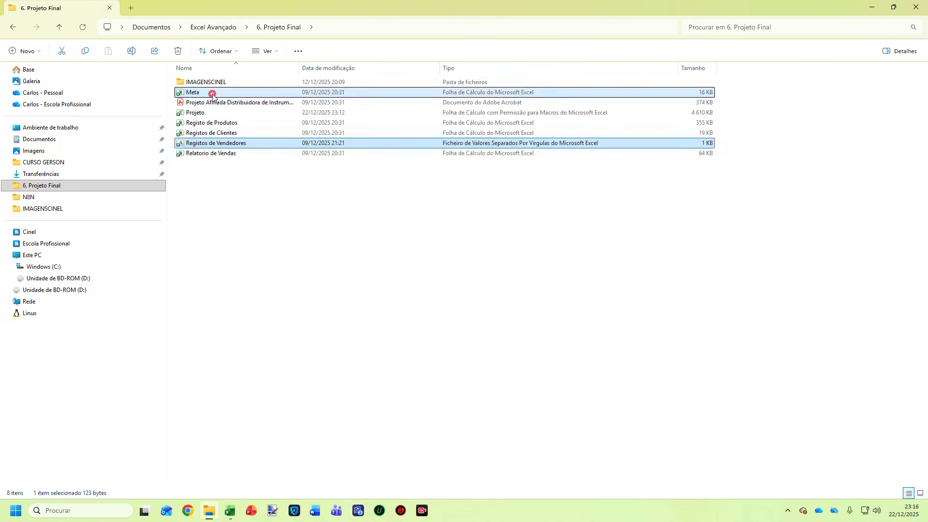
click(211, 124)
click(215, 134)
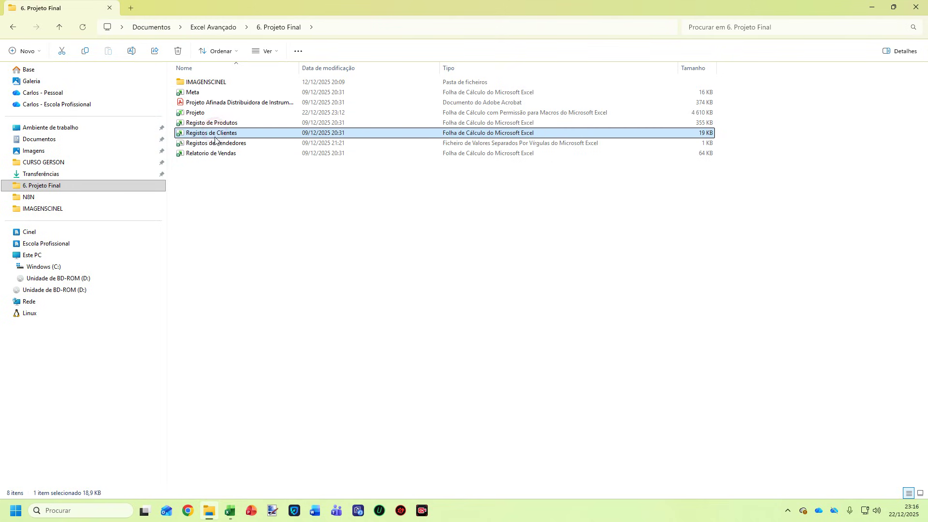
click(213, 143)
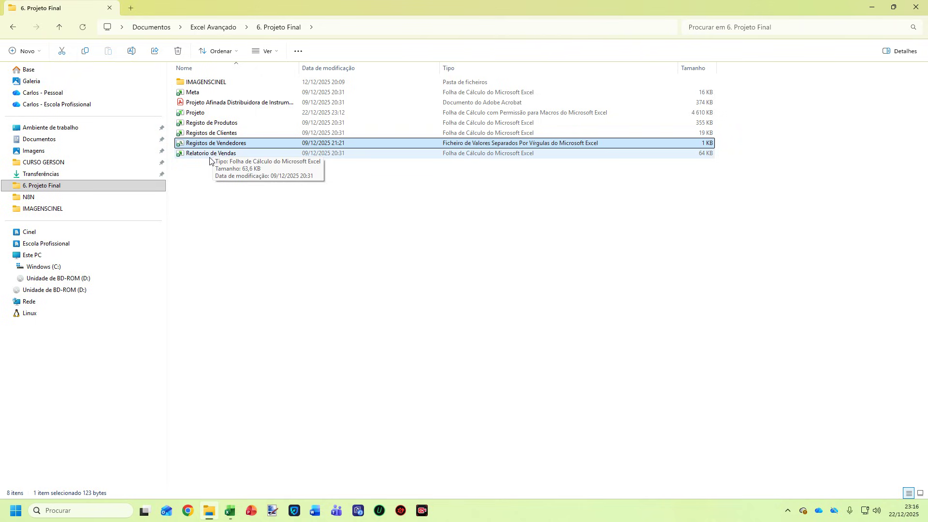
click(213, 156)
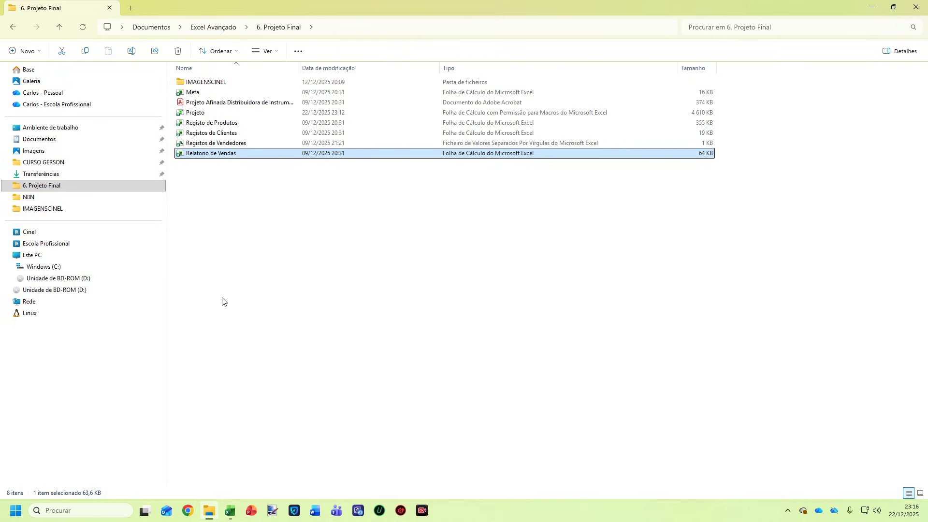
key(alt+Tab)
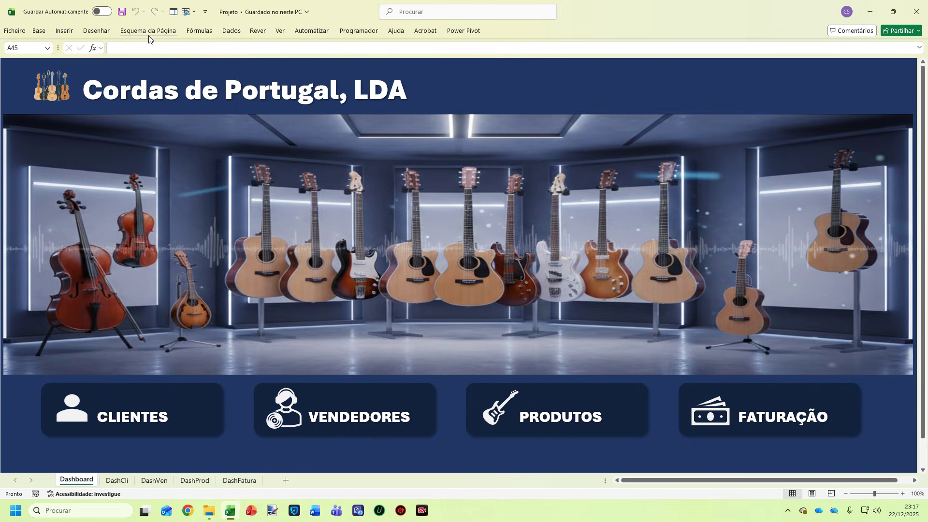
right_click(288, 32)
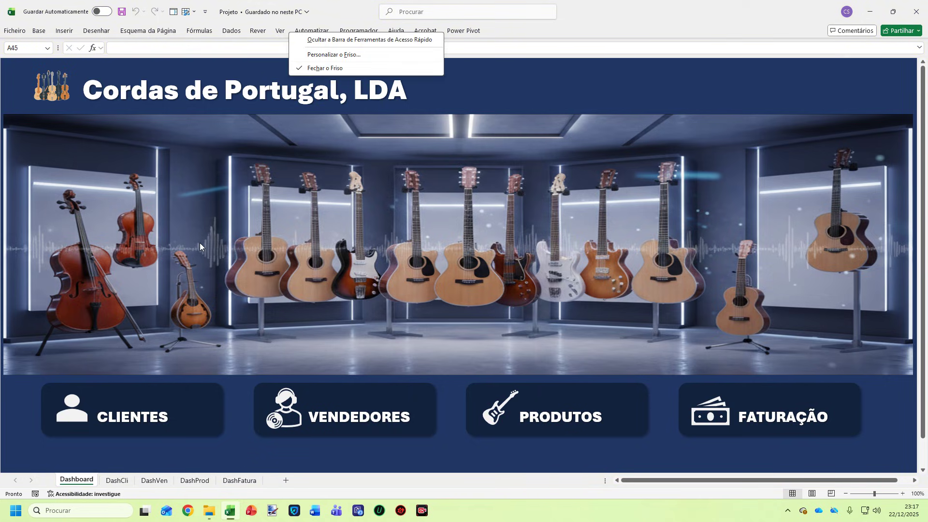
click(9, 391)
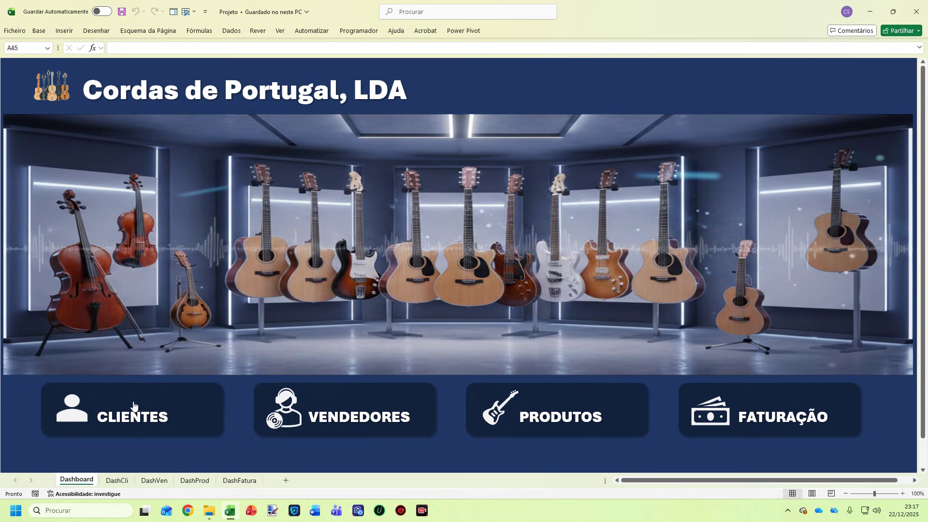
Open the Clientes dashboard and filter it to 2020, viewing September to December, all months, and August
click(81, 414)
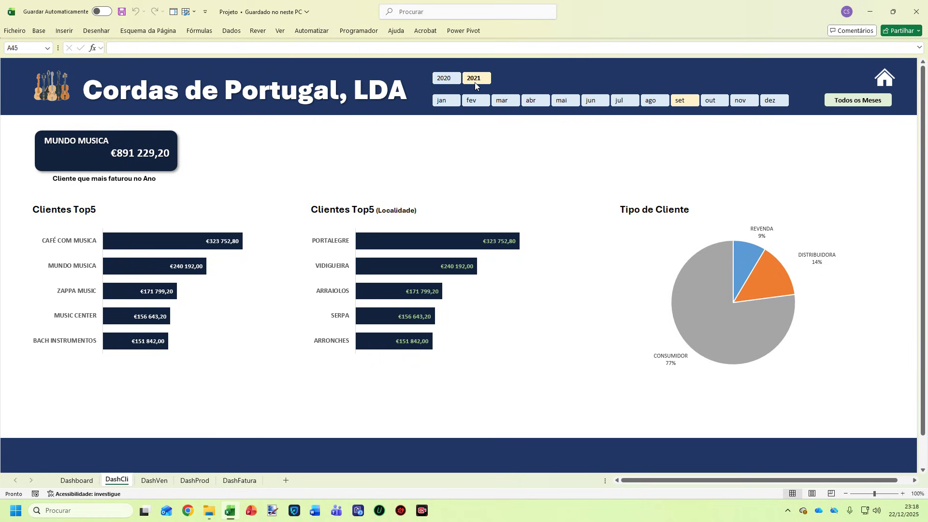
click(444, 80)
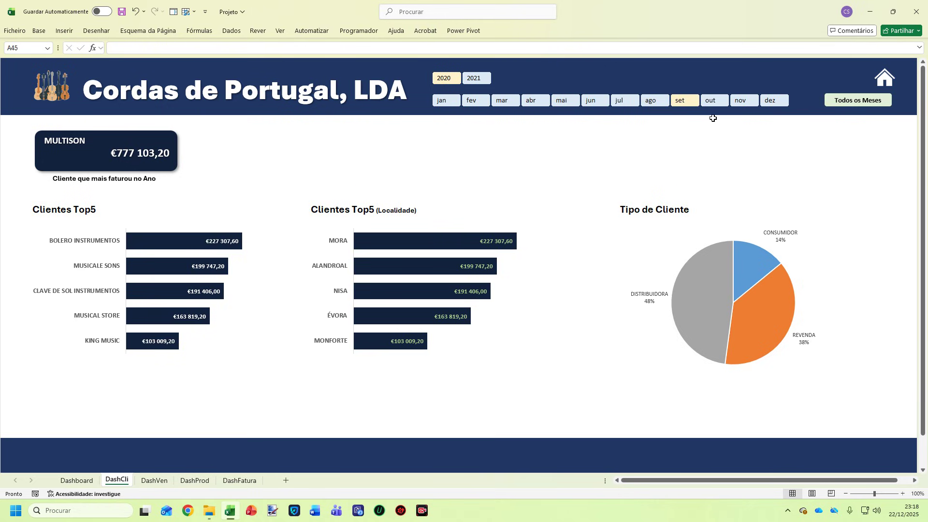
click(716, 103)
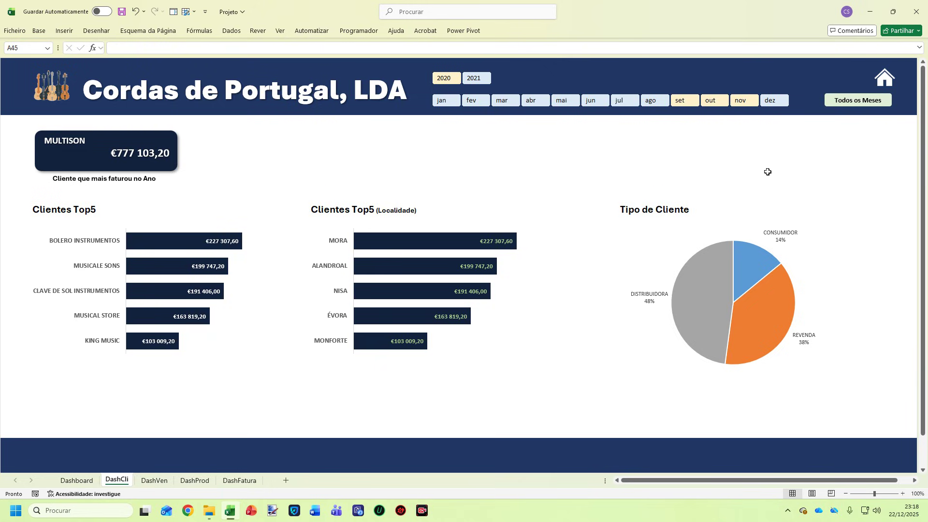
click(776, 101)
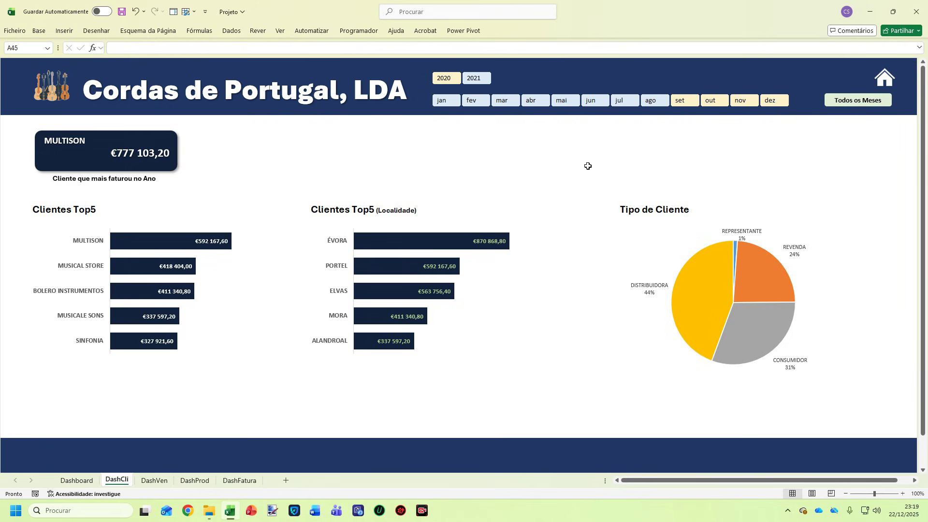
click(856, 100)
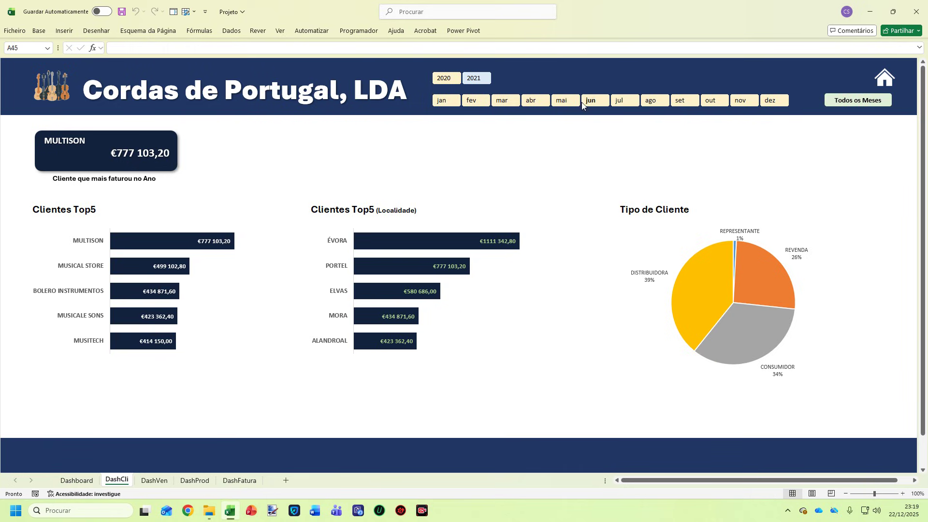
click(567, 102)
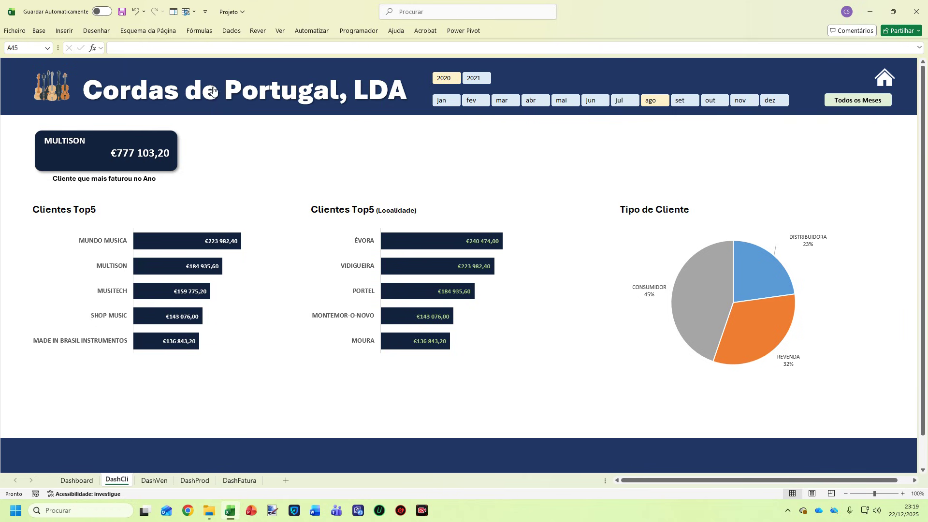
Go back to the home page, open the Vendedores dashboard, and filter the 2020 results by 1st, 3rd and 4th quarter
key(ctrl+Page_Up)
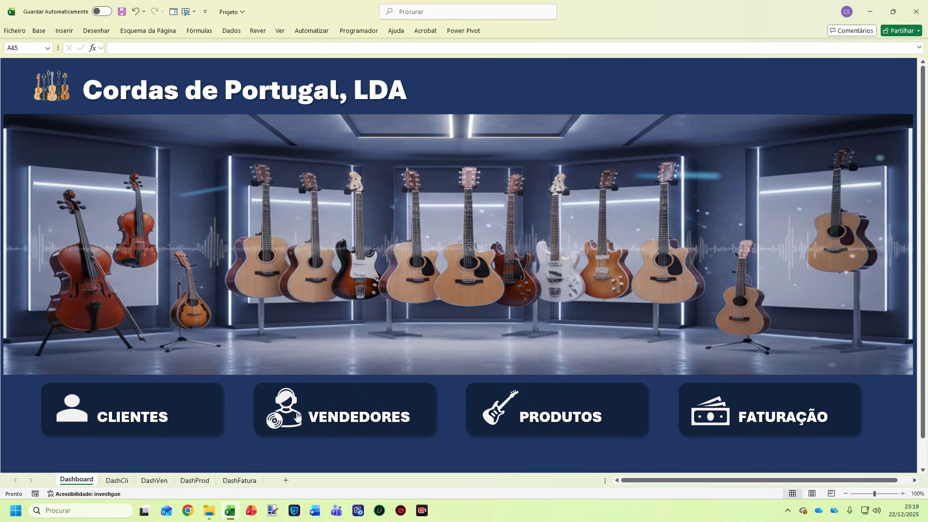
click(329, 417)
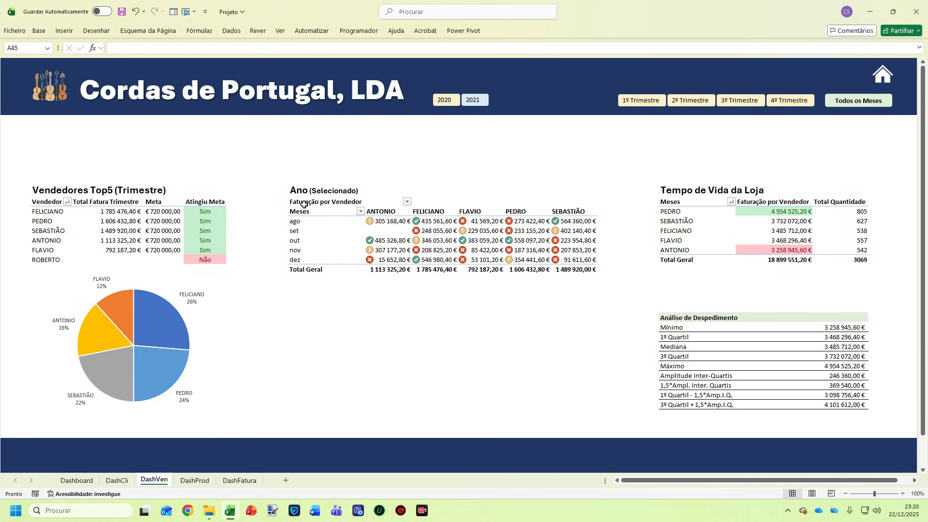
click(646, 103)
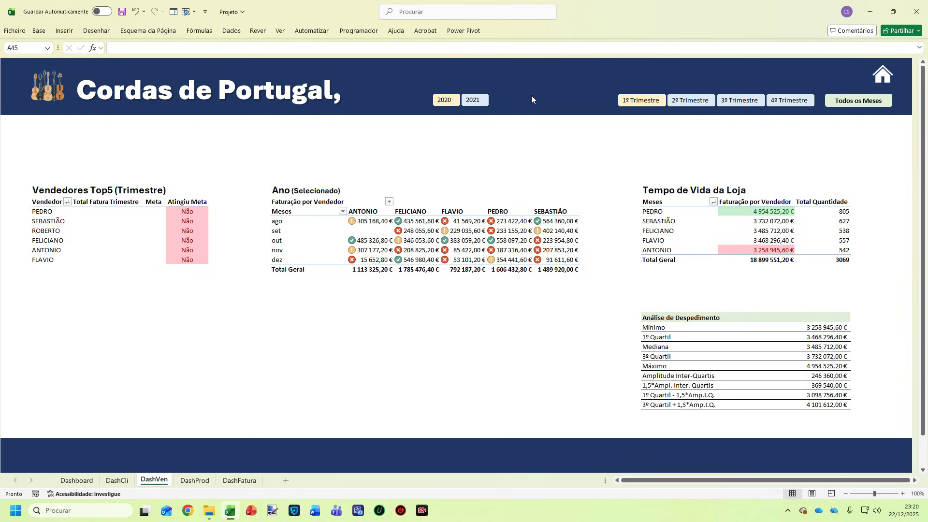
click(731, 103)
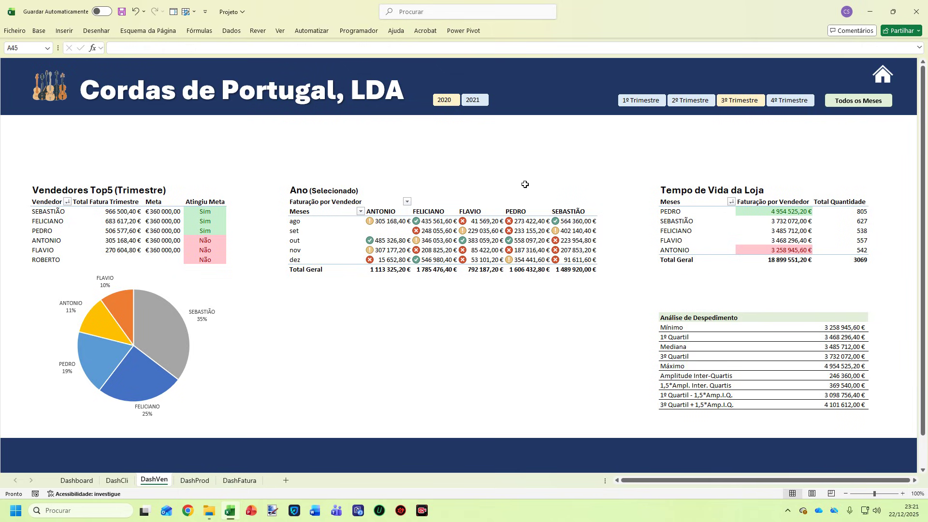
click(789, 100)
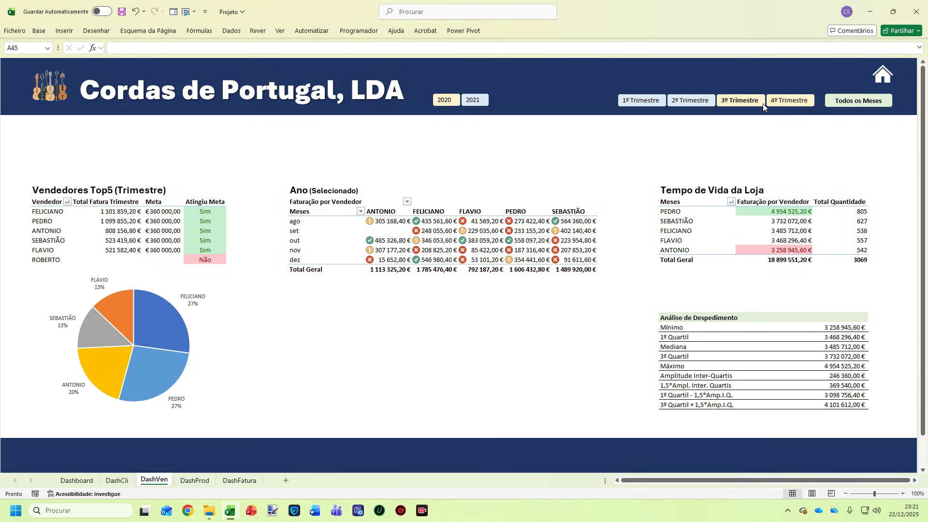
Change the sellers dashboard to 2021 and filter it through each quarter from the 1st to the 4th
click(476, 100)
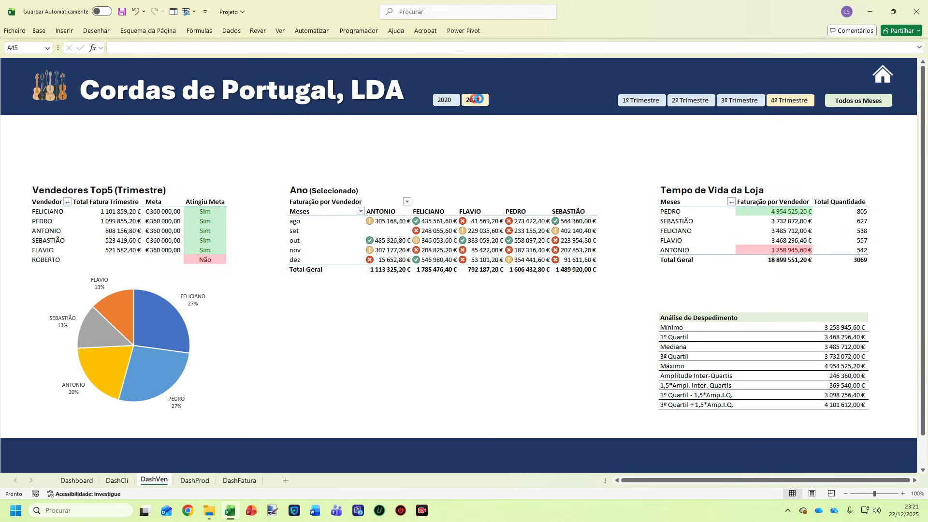
click(645, 101)
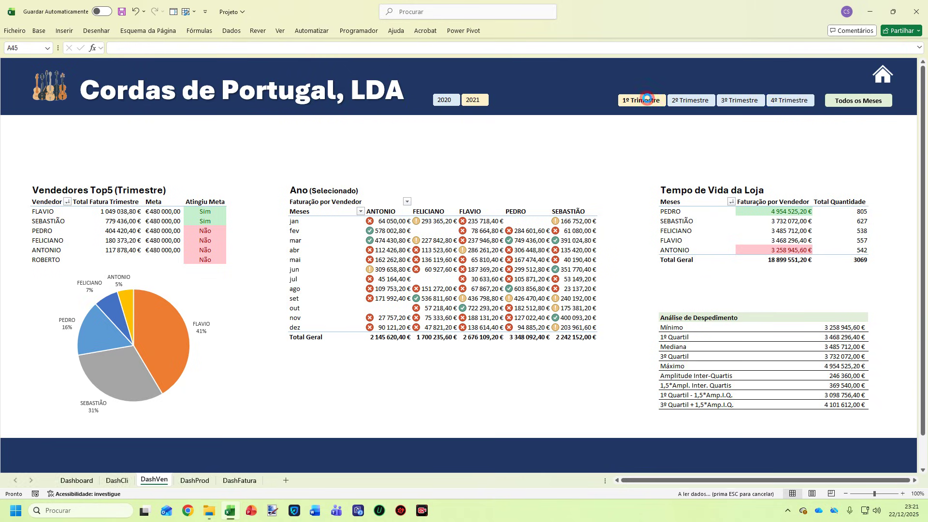
click(695, 106)
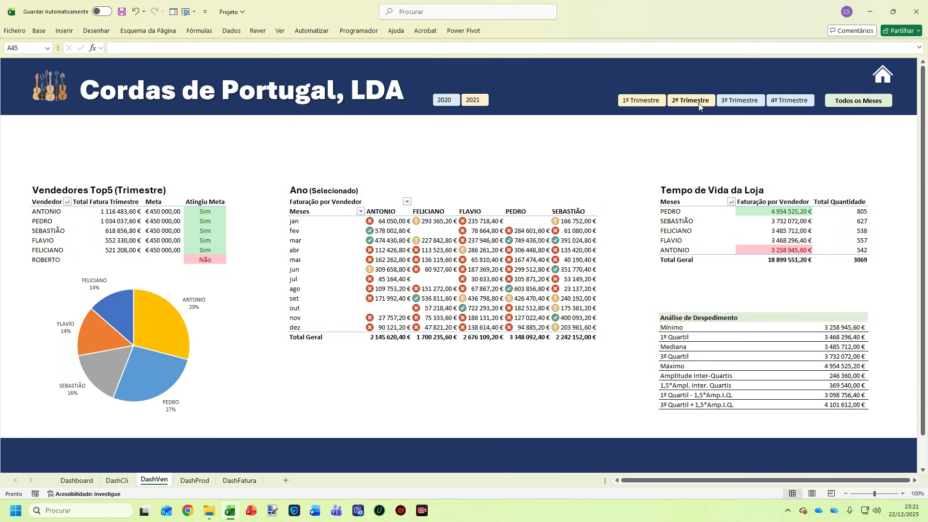
click(730, 101)
click(788, 100)
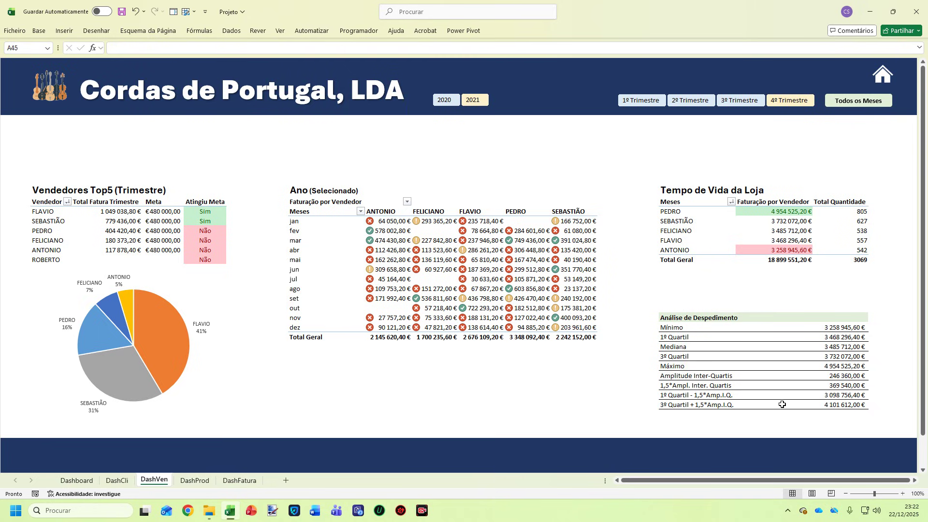
Examine the outlier limits in the Análise de Despedimento table against the sellers' billing in Tempo de Vida da Loja
click(828, 396)
click(828, 406)
mouse_move(783, 250)
mouse_move(775, 216)
Return to the home page, open the Produtos dashboard, and filter the 2021 data through individual months up to July
click(173, 90)
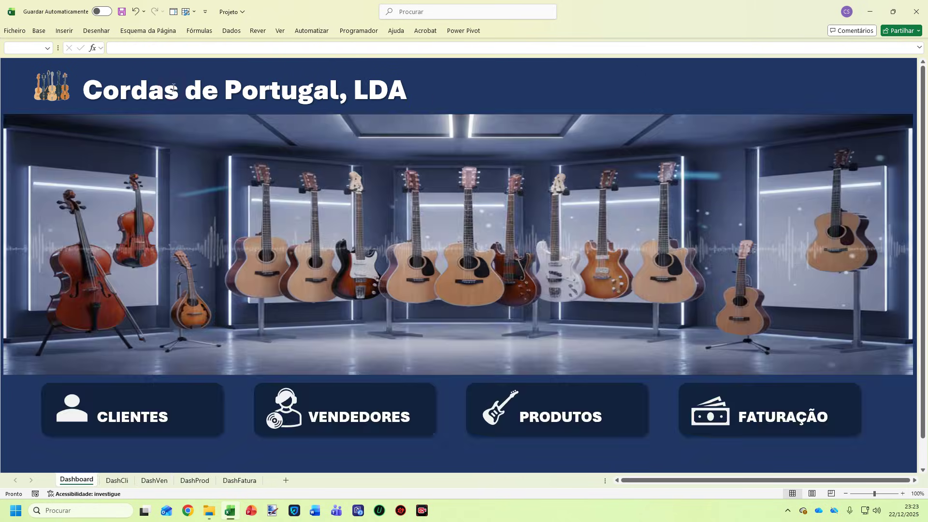
click(536, 426)
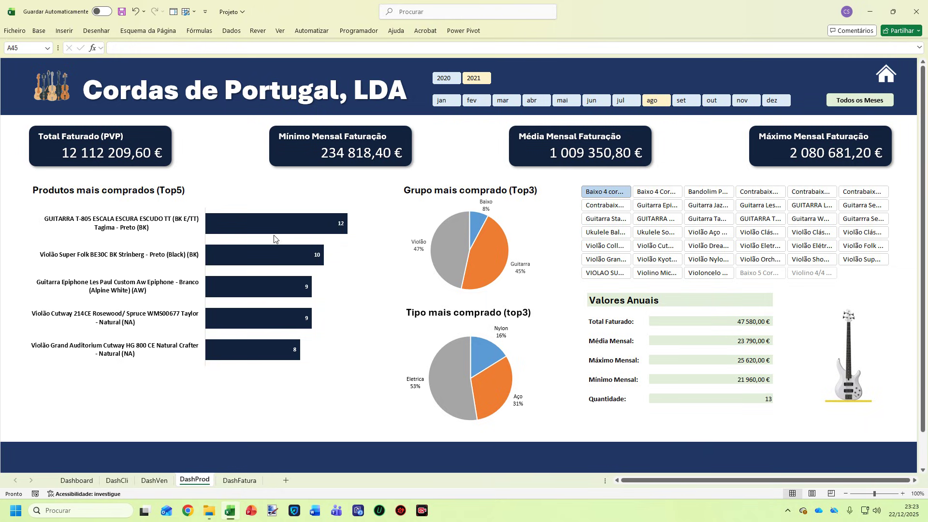
mouse_move(213, 327)
drag(448, 101, 540, 106)
click(473, 100)
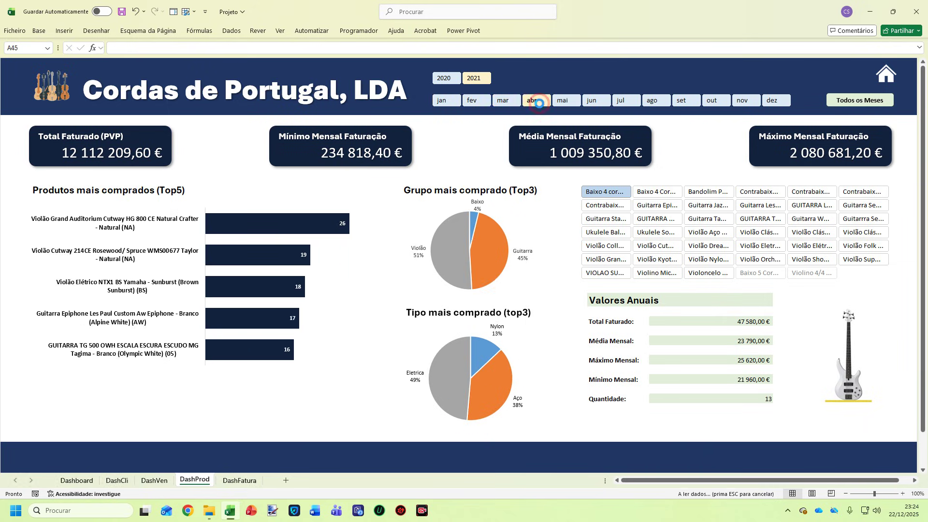
click(565, 100)
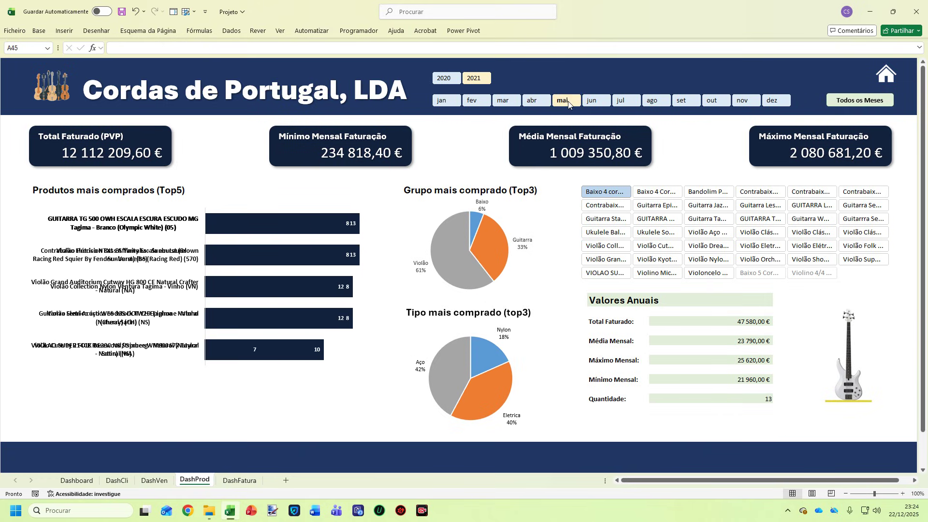
click(594, 101)
click(624, 103)
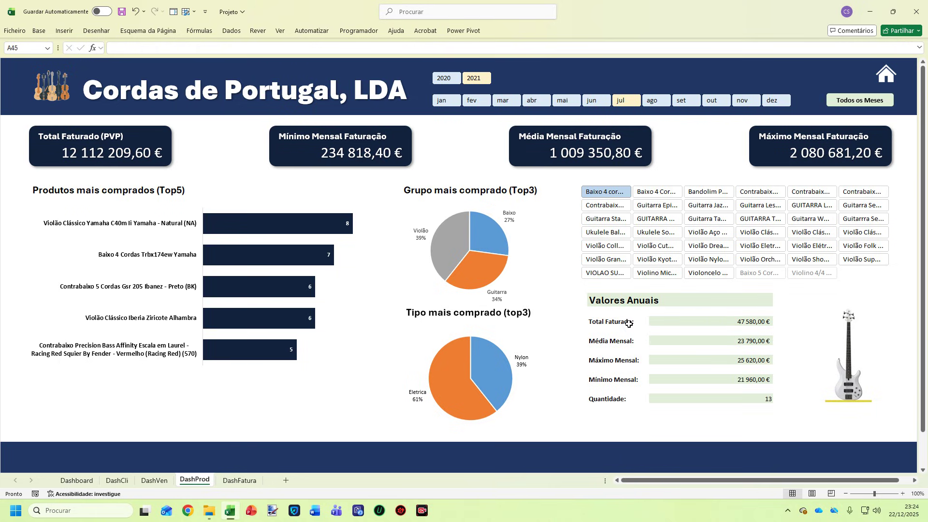
Filter Valores Anuais by several instruments in the product slicer, finishing on the Guitarra W... item
click(664, 193)
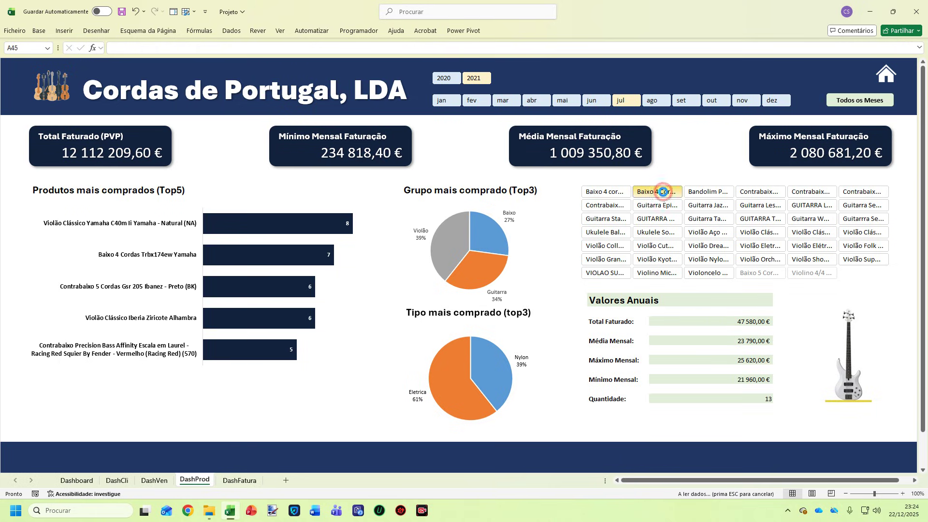
click(666, 222)
click(724, 246)
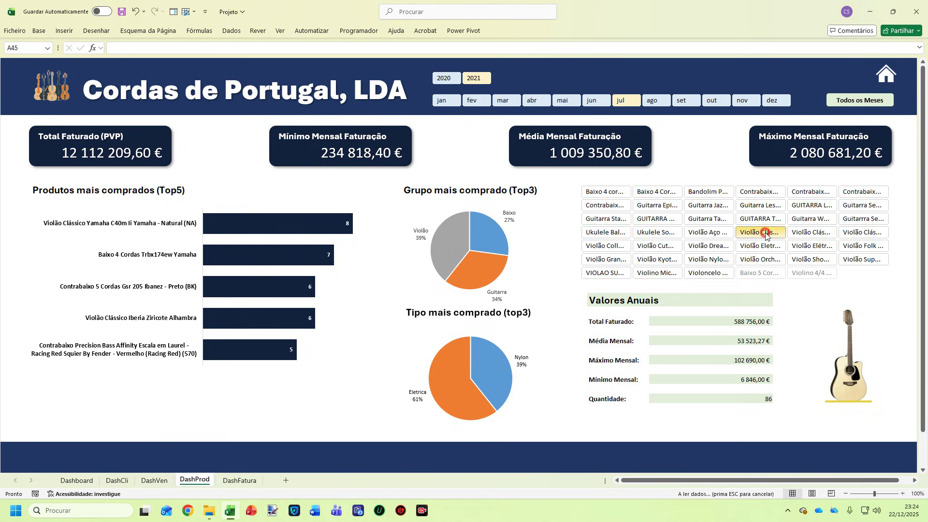
click(815, 232)
click(812, 219)
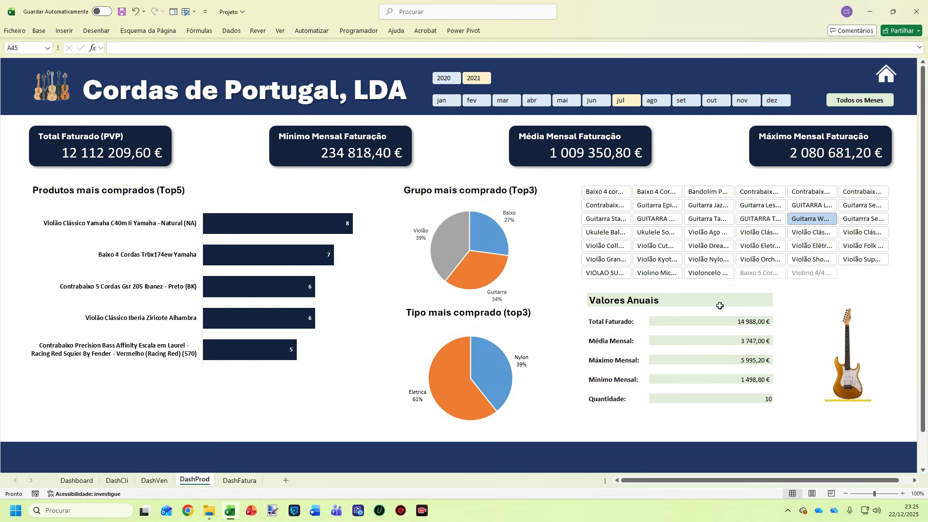
Filter the products dashboard to August, restore all months, and compare 2020 with 2021, finishing on 2021
click(658, 100)
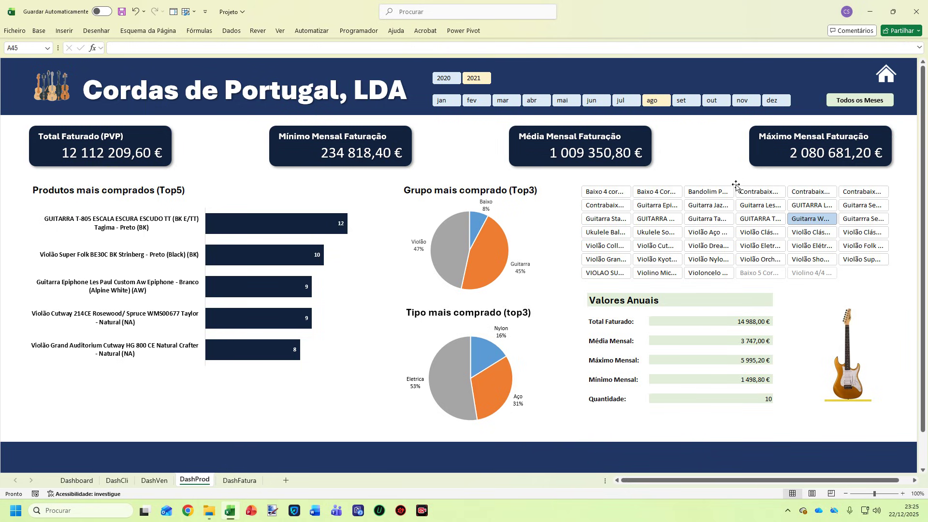
click(847, 101)
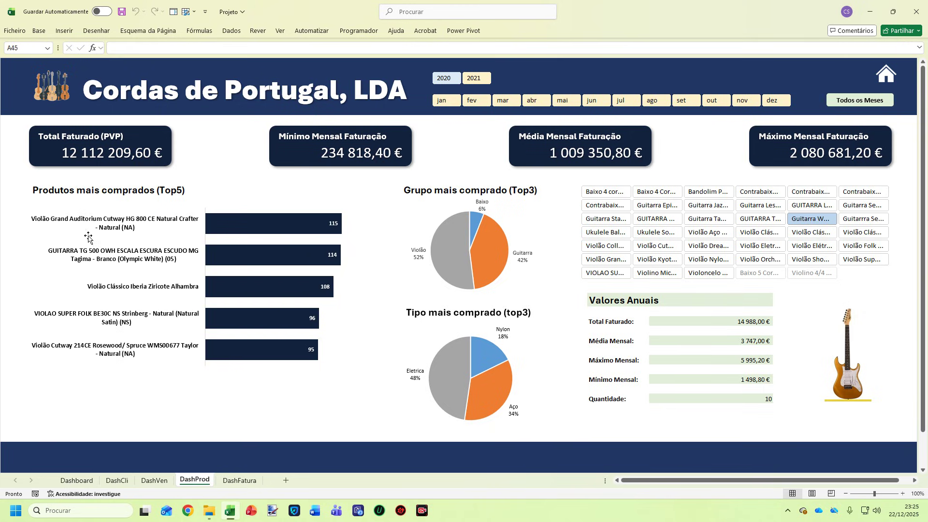
click(446, 81)
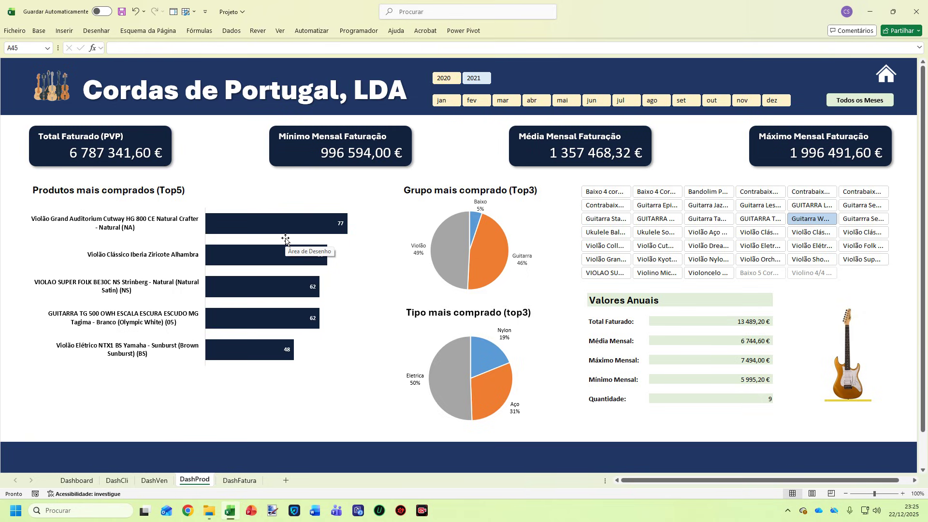
click(476, 79)
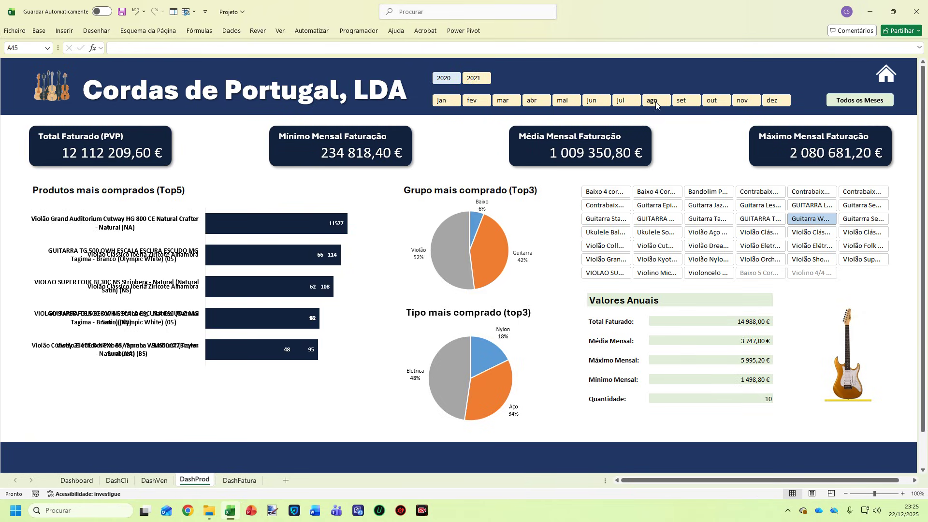
Filter the products dashboard to November, switch the filter to October, and return to the home page
click(741, 102)
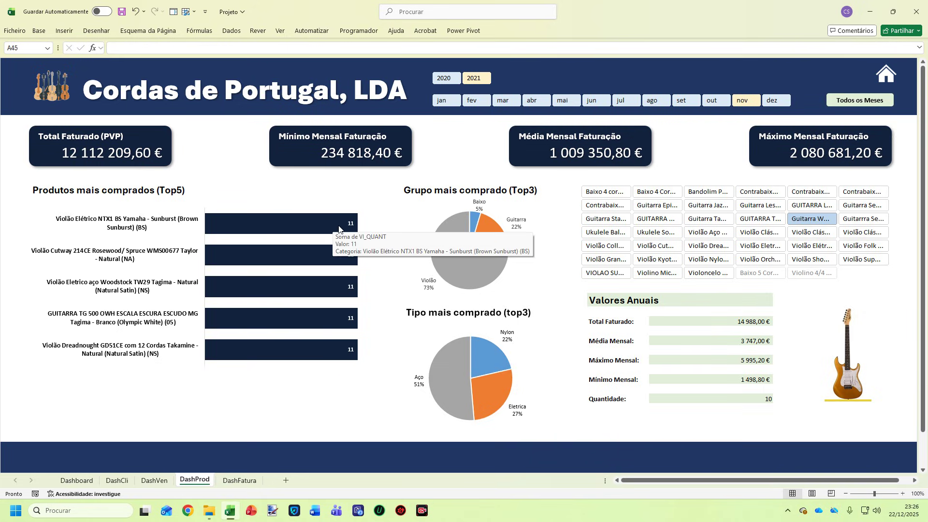
click(716, 101)
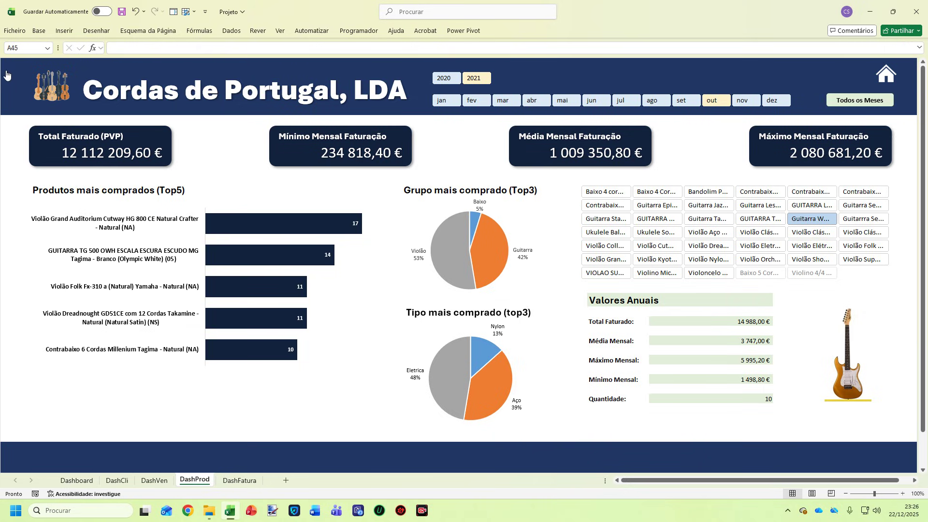
click(64, 91)
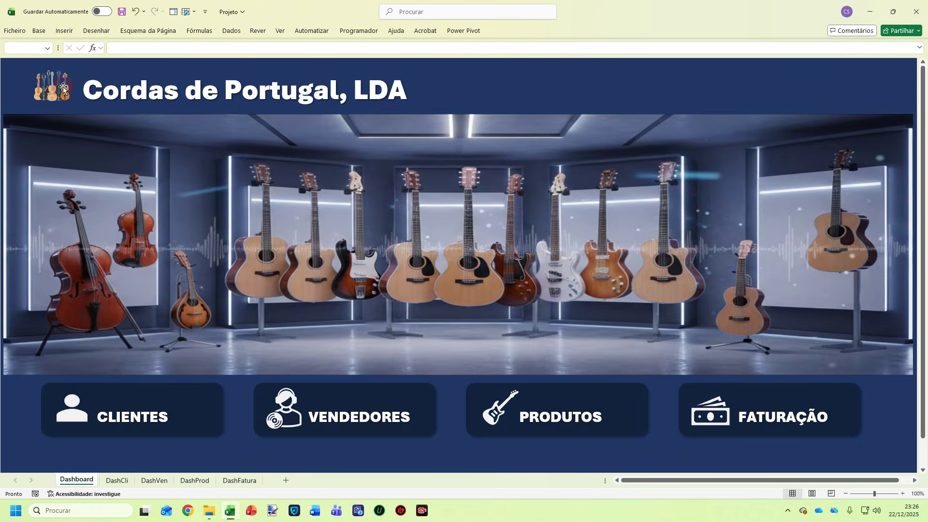
Open the Faturação dashboard and switch between 2020 and 2021 to examine the monthly comparison with the previous year
click(713, 419)
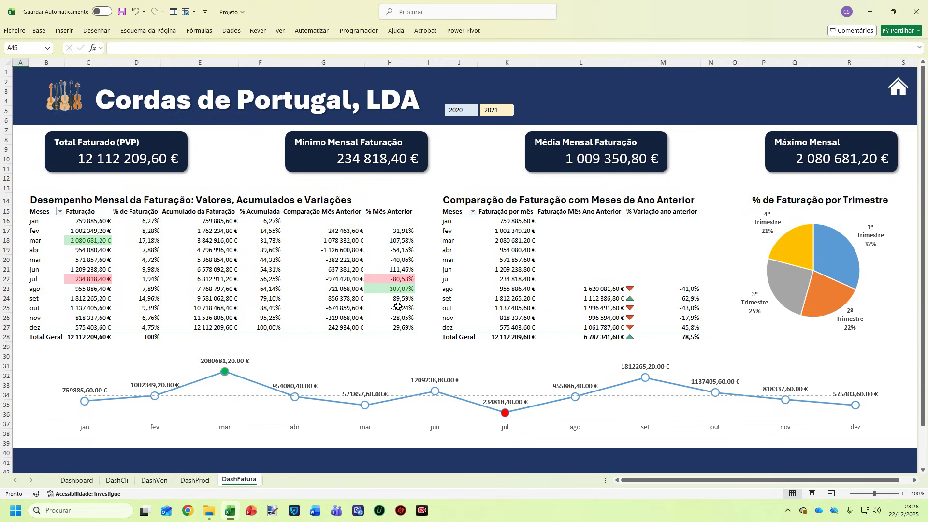
mouse_move(337, 253)
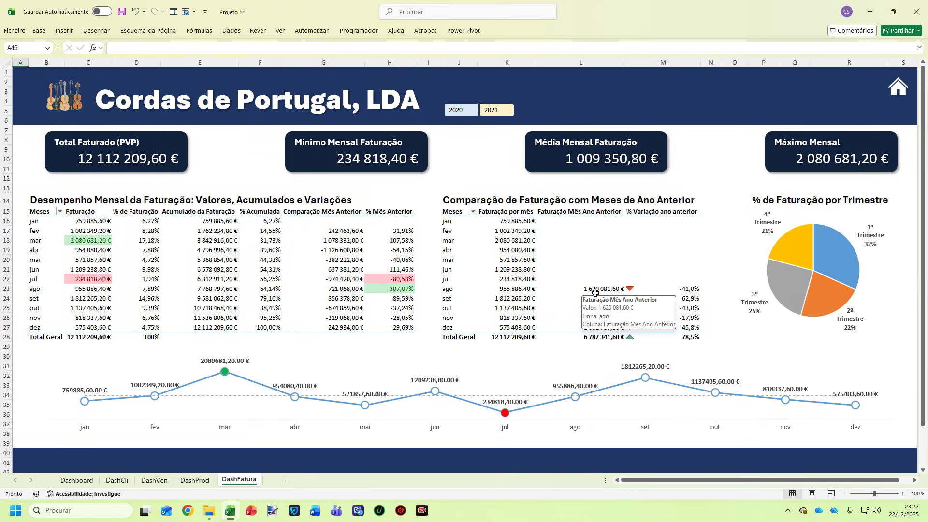
click(463, 111)
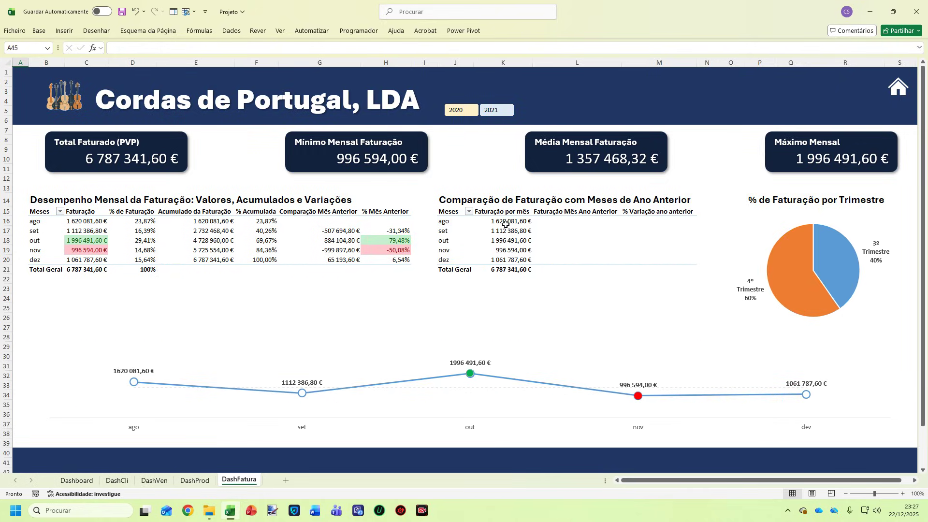
mouse_move(525, 223)
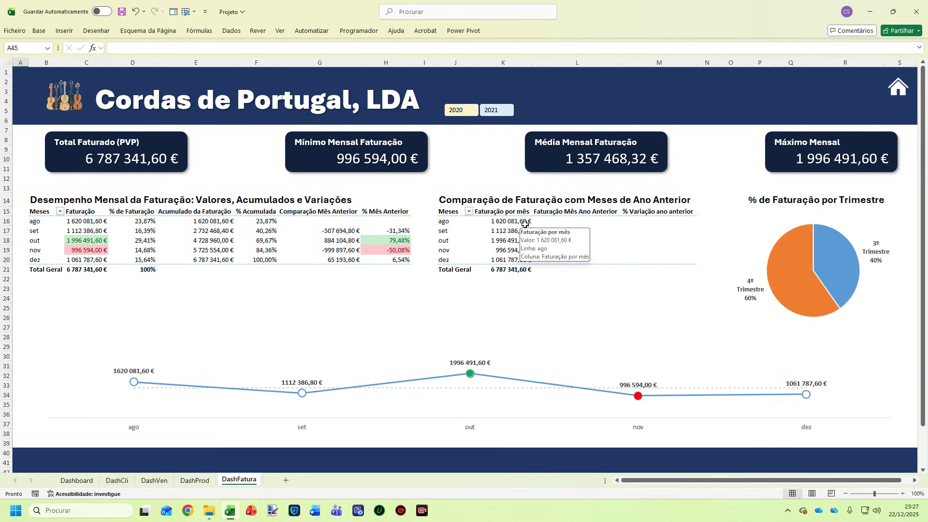
click(497, 110)
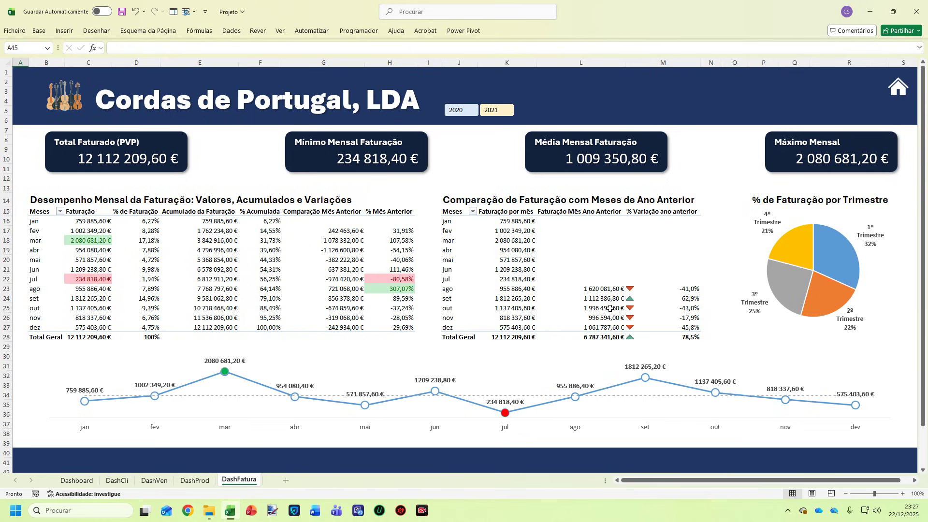
mouse_move(608, 329)
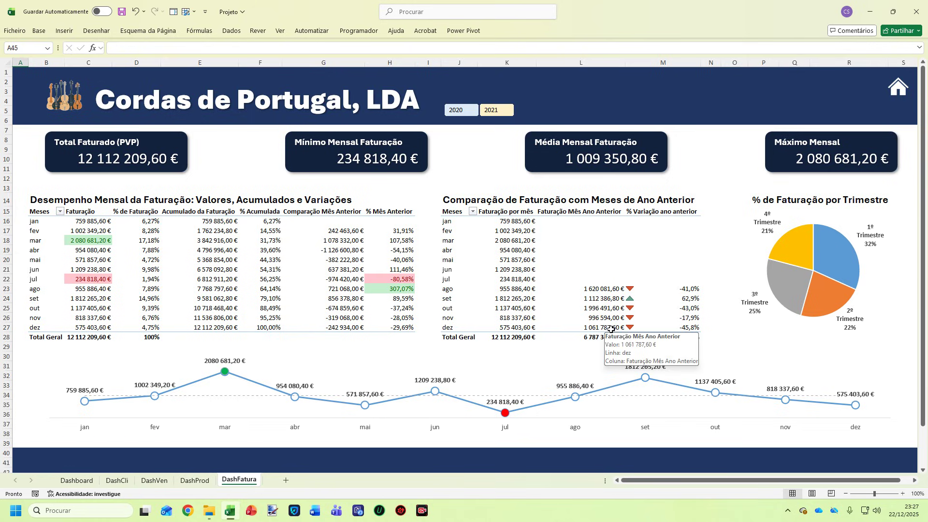
mouse_move(669, 317)
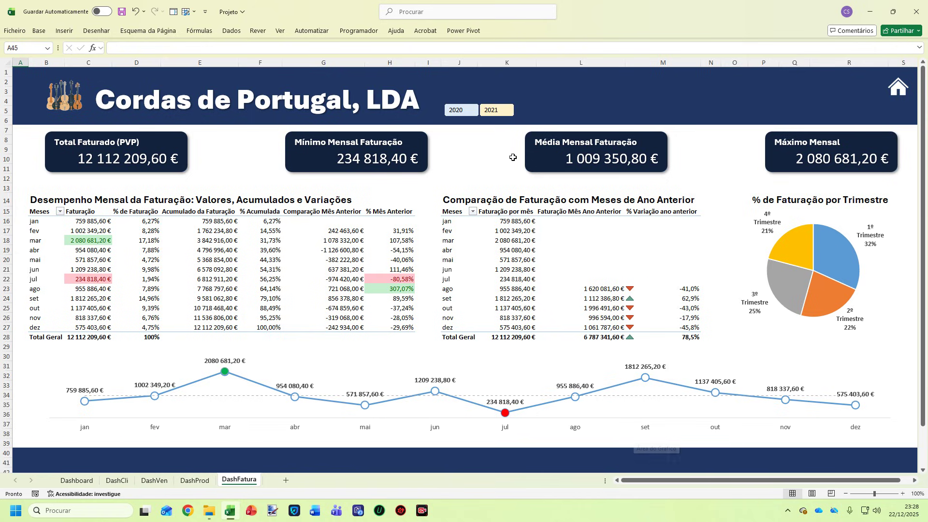
Compare the monthly billing line chart with its dashed reference line for 2020 and for 2021
click(466, 111)
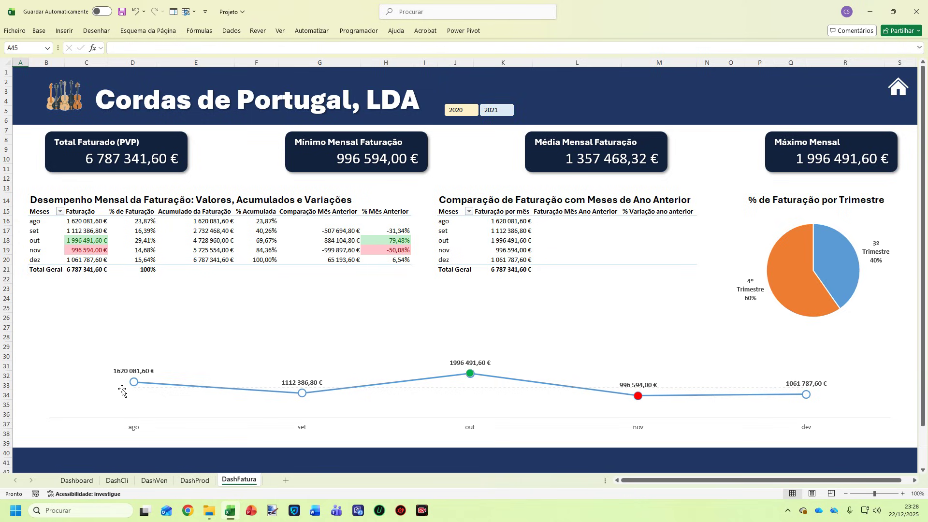
mouse_move(135, 390)
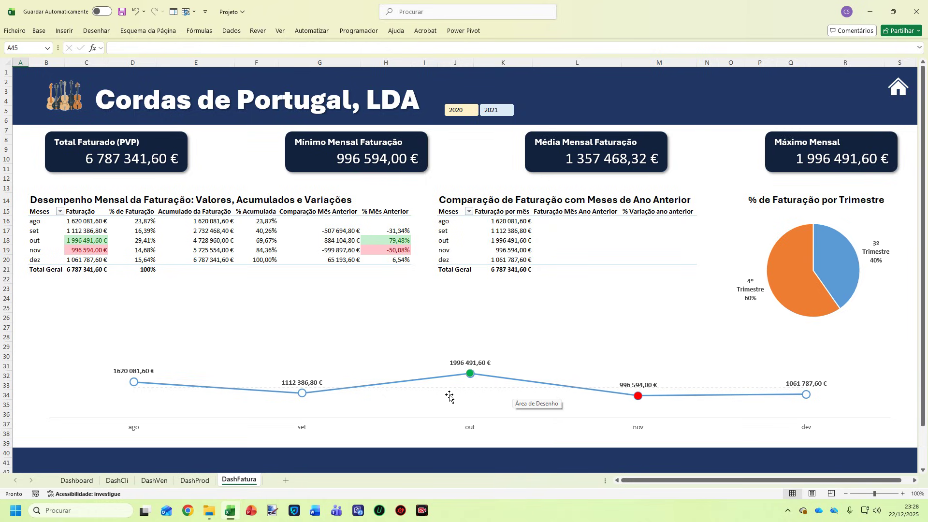
click(485, 111)
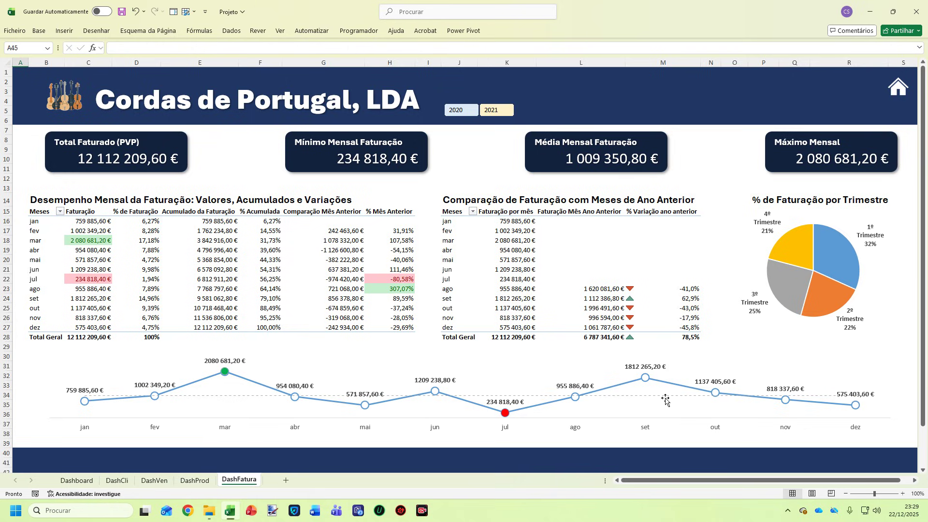
mouse_move(657, 399)
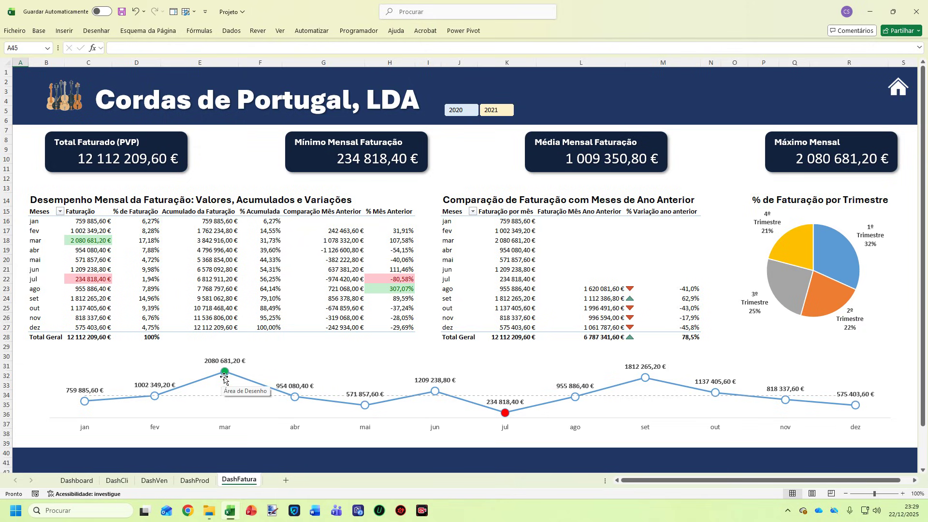
Check the green and red markers on the billing line chart for 2020 and 2021, and return to the home page
mouse_move(226, 379)
click(466, 111)
click(490, 110)
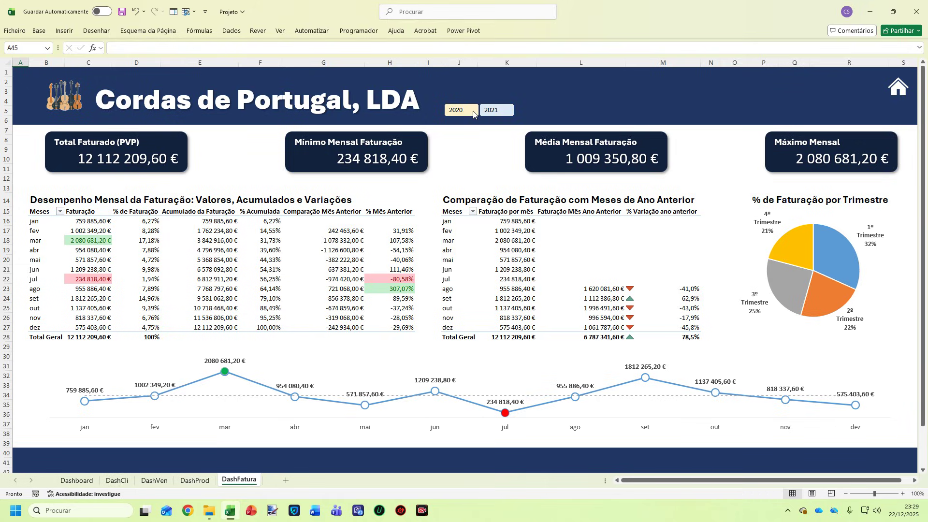
click(490, 110)
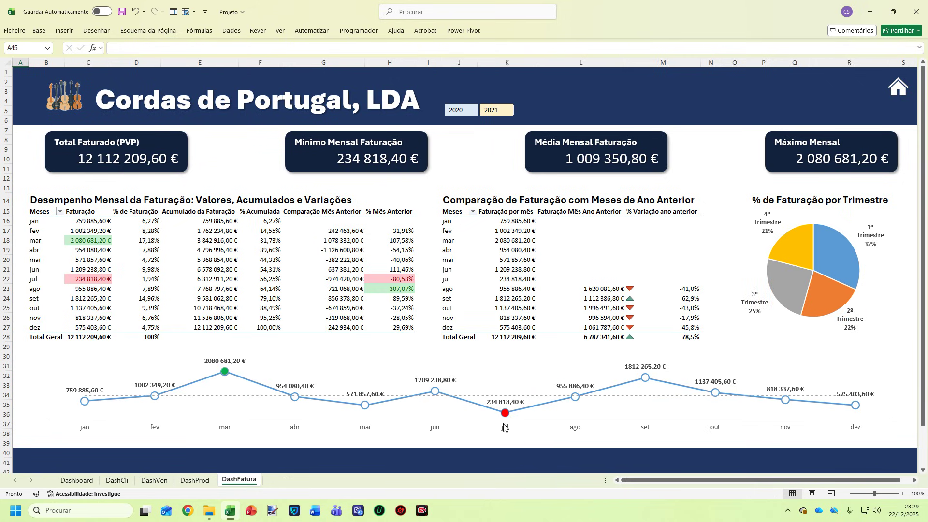
mouse_move(507, 415)
click(893, 89)
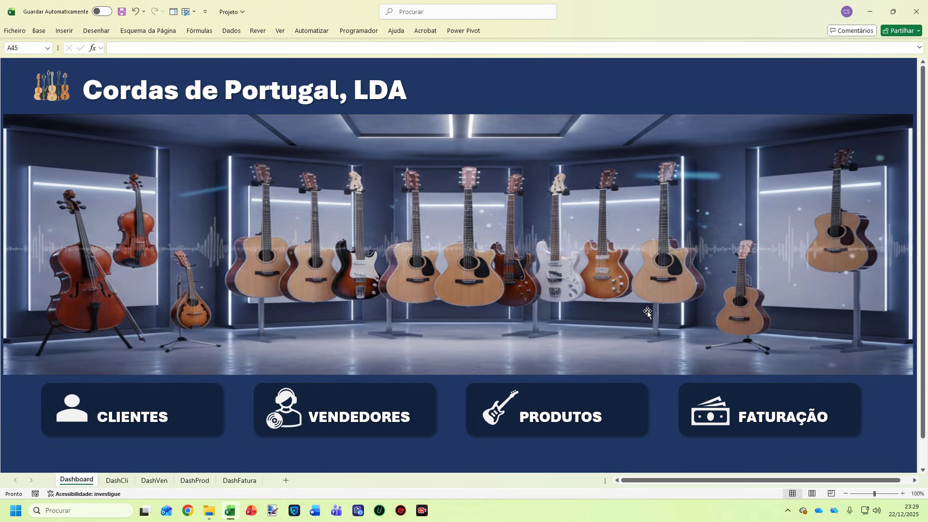